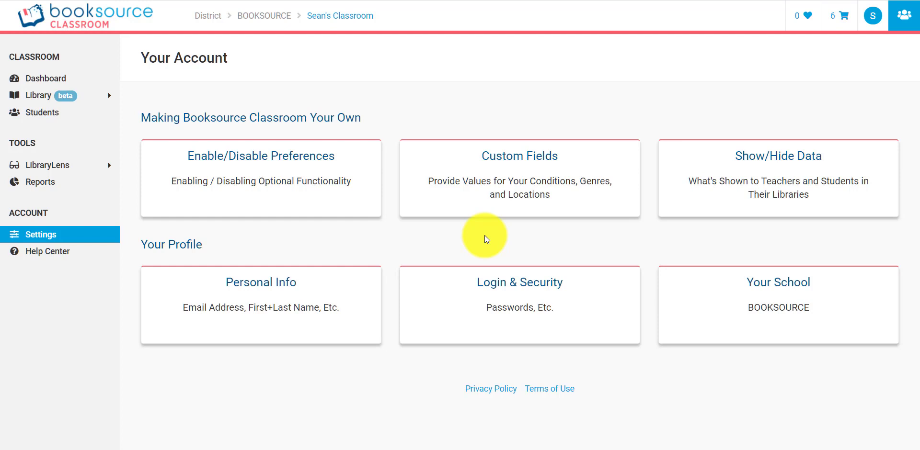
# Open the Show/Hide Data settings, look over the options, and go to the classroom library.
pyautogui.click(817, 190)
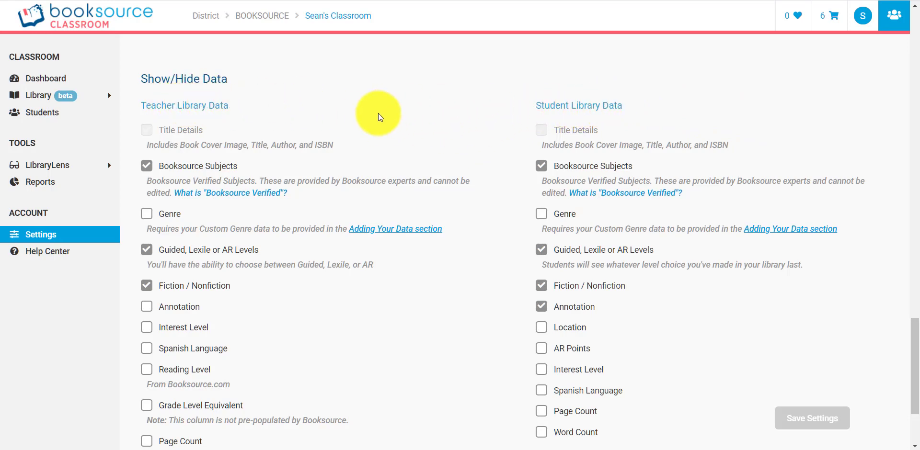
pyautogui.scroll(-2, 378, 113)
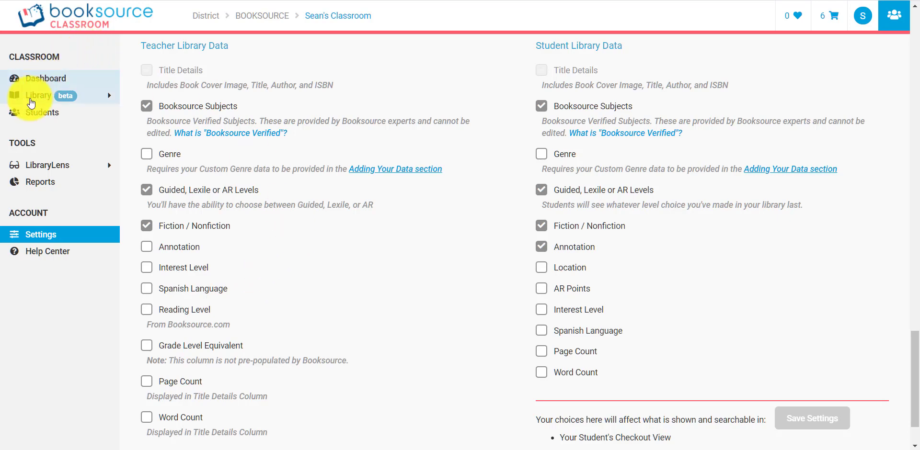
pyautogui.click(62, 101)
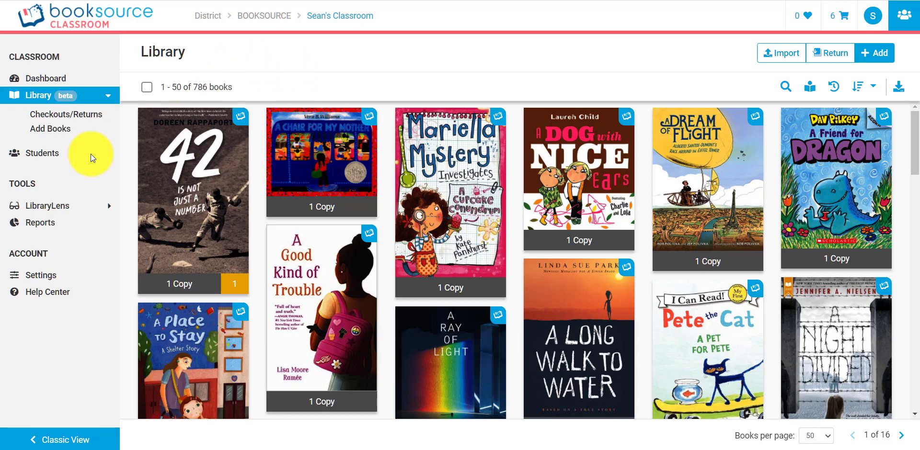
# Return to the Show/Hide Data settings and compare the Teacher Library Data and Student Library Data options.
pyautogui.click(49, 276)
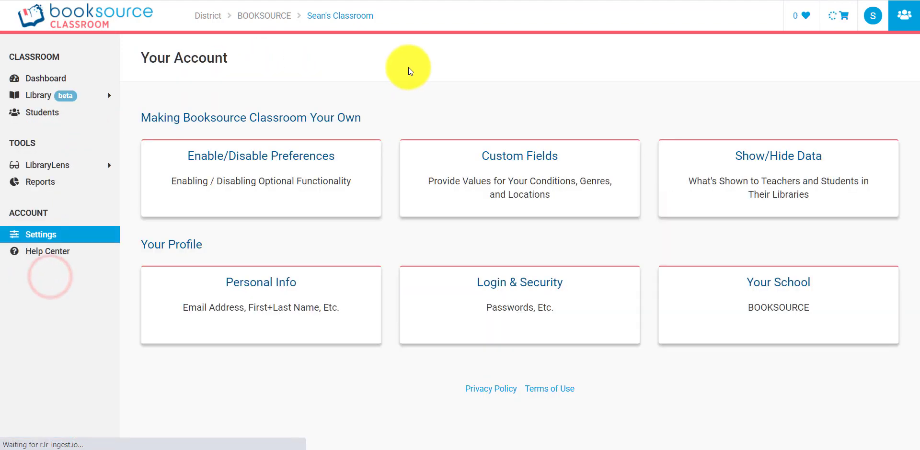
pyautogui.click(744, 196)
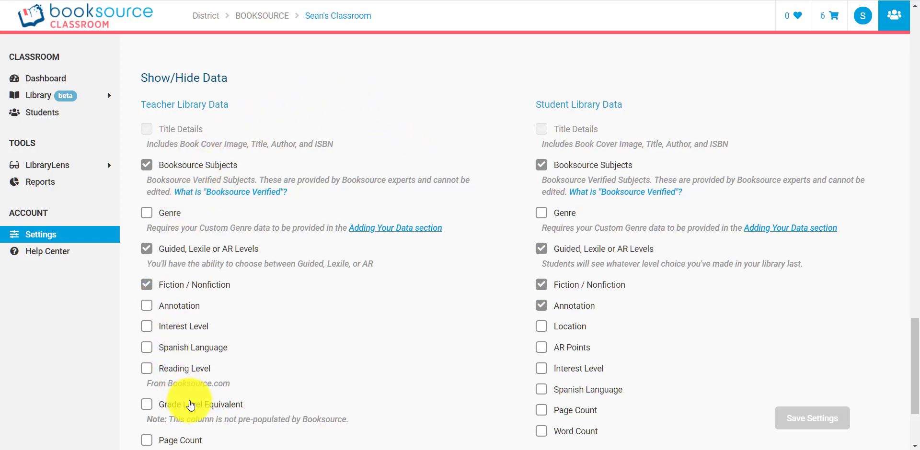
pyautogui.scroll(-3, 187, 405)
pyautogui.scroll(2, 185, 361)
pyautogui.scroll(1, 185, 357)
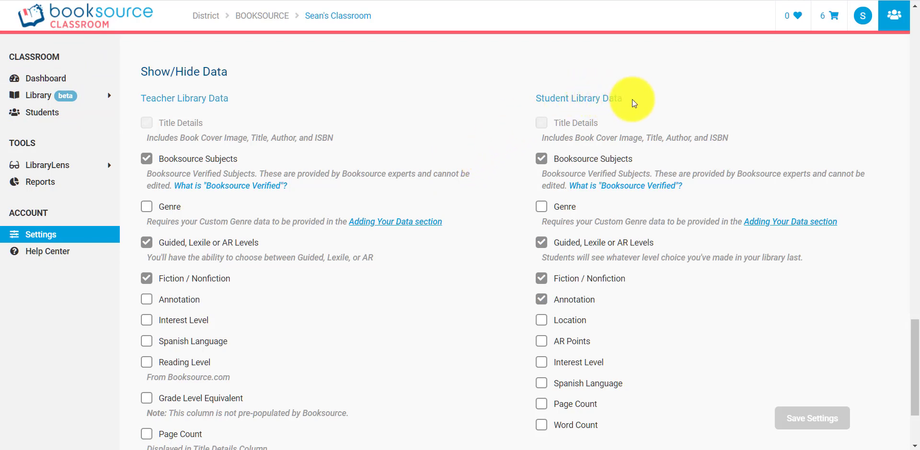
pyautogui.scroll(-1, 639, 103)
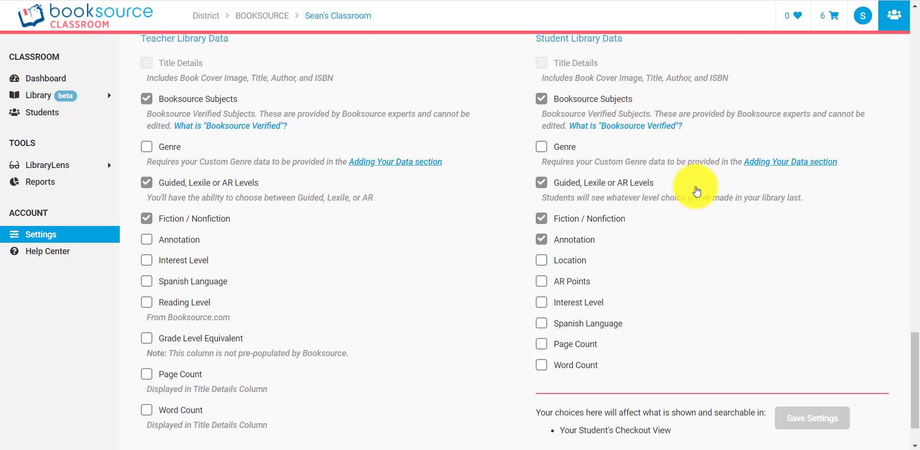
pyautogui.scroll(-1, 575, 412)
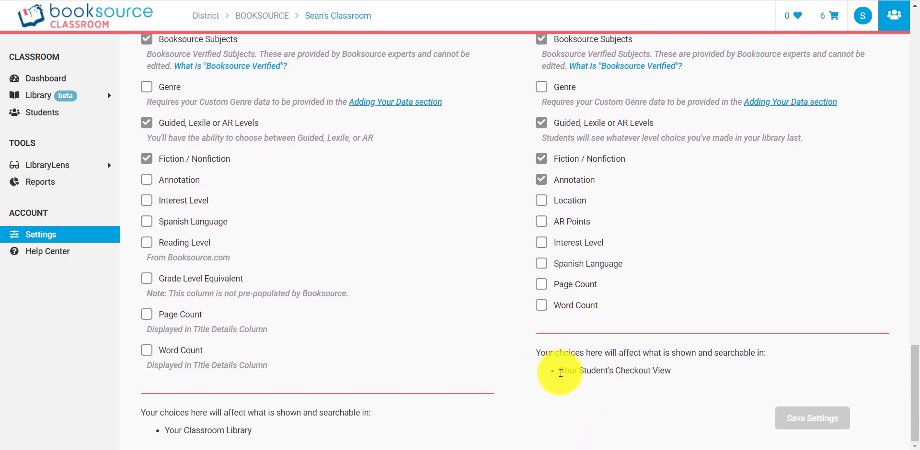
pyautogui.scroll(1, 698, 303)
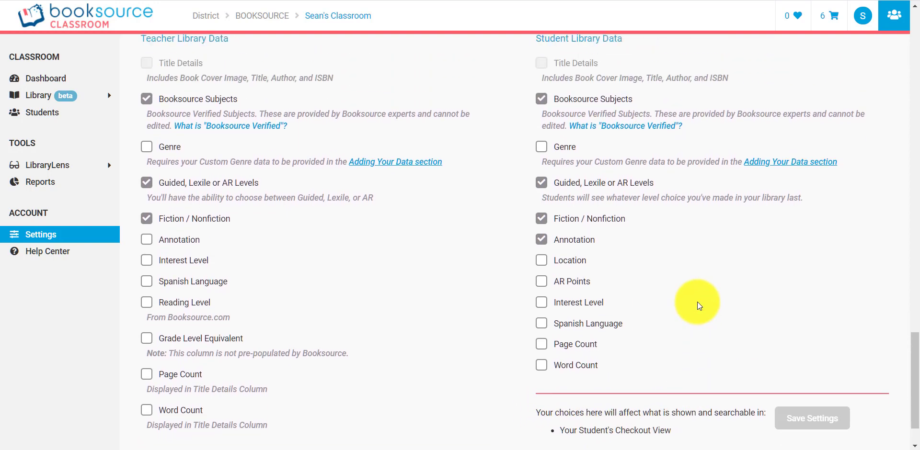
pyautogui.scroll(1, 697, 302)
pyautogui.scroll(-1, 698, 301)
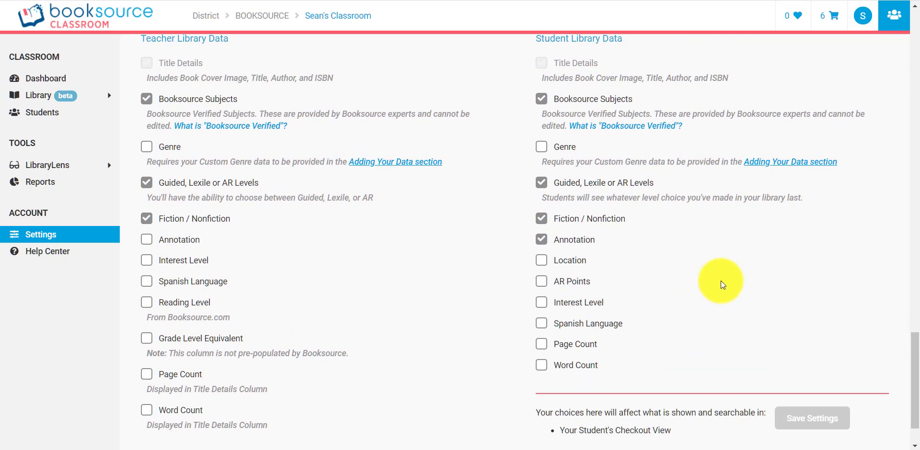
# Switch to the student view, choose GroupA and a student, and open Checkout & Read.
pyautogui.click(890, 18)
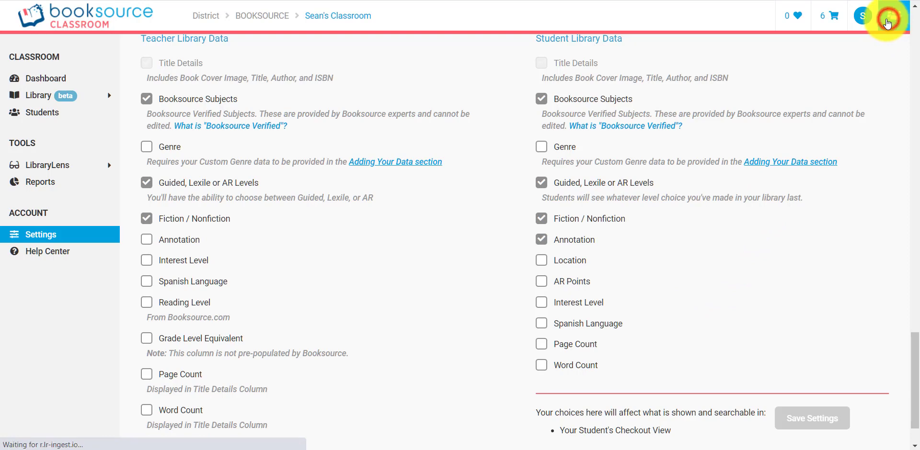
pyautogui.click(669, 198)
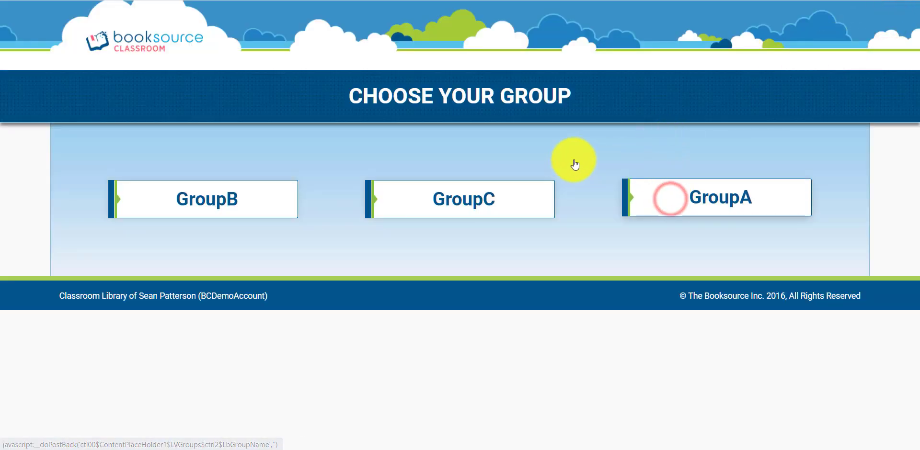
pyautogui.click(266, 223)
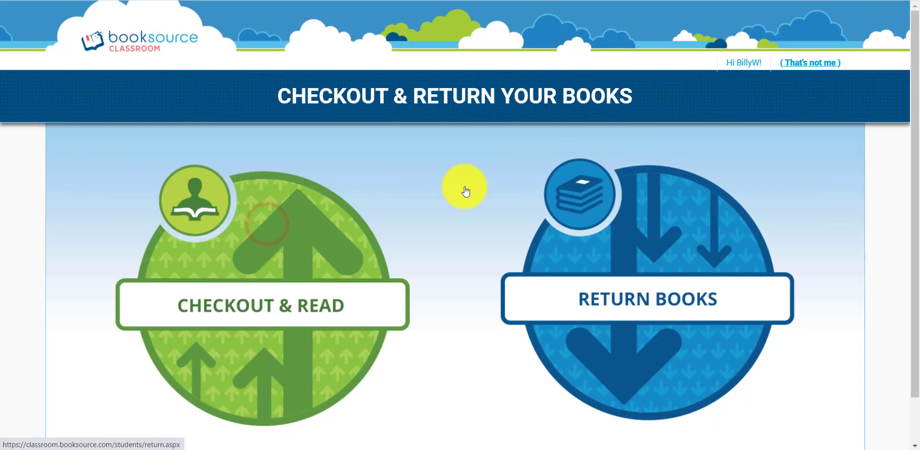
pyautogui.click(313, 246)
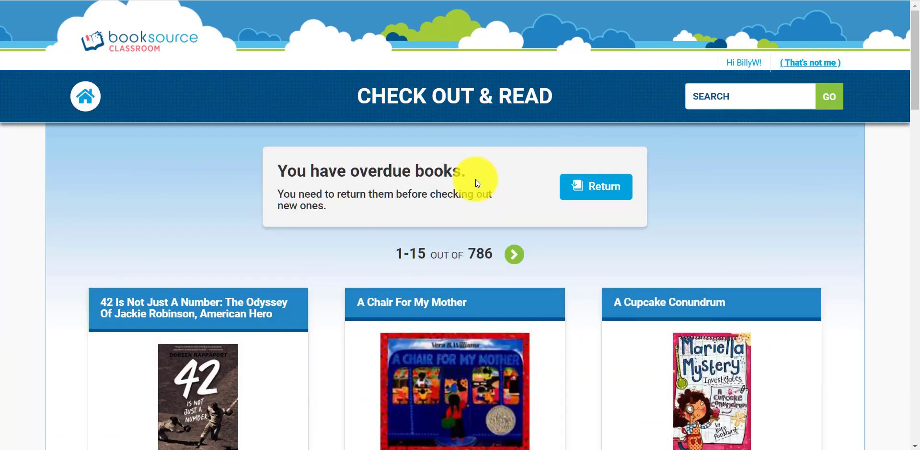
# View the details of "42 Is Not Just A Number" in the student catalog, from the ISBN through the Booksource Subjects.
pyautogui.scroll(-2, 475, 182)
pyautogui.scroll(-2, 475, 179)
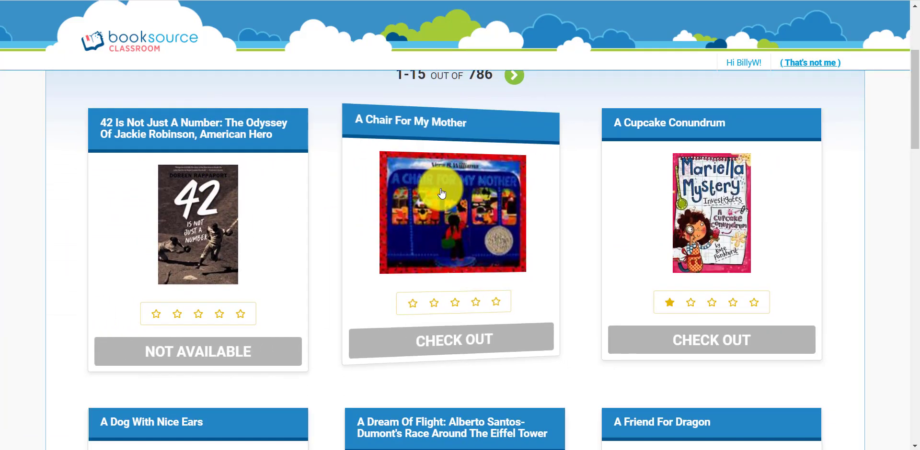
pyautogui.click(221, 193)
pyautogui.scroll(-3, 276, 172)
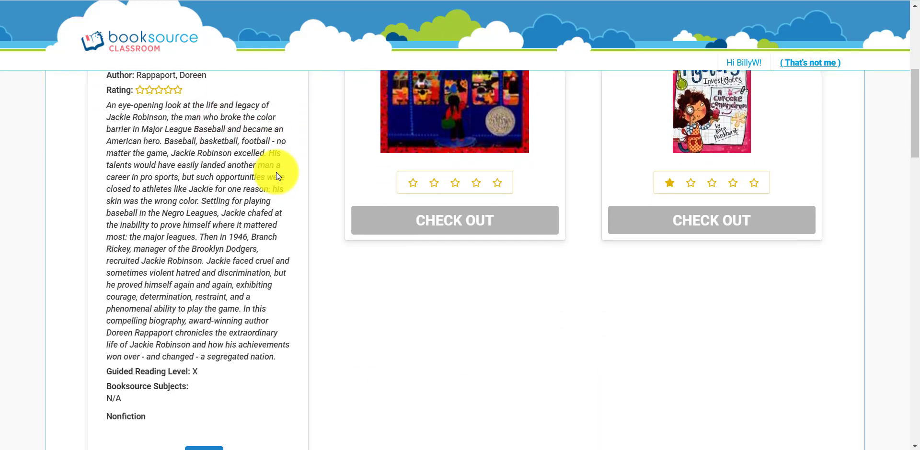
pyautogui.scroll(3, 131, 99)
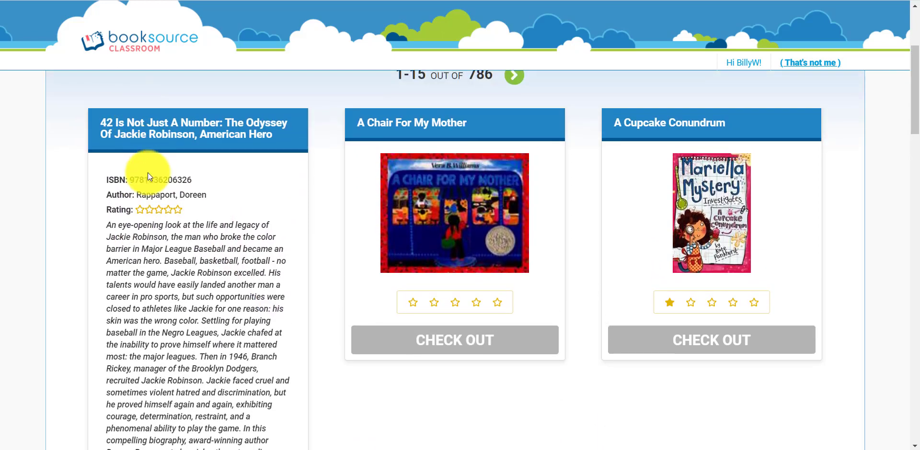
pyautogui.scroll(-2, 151, 211)
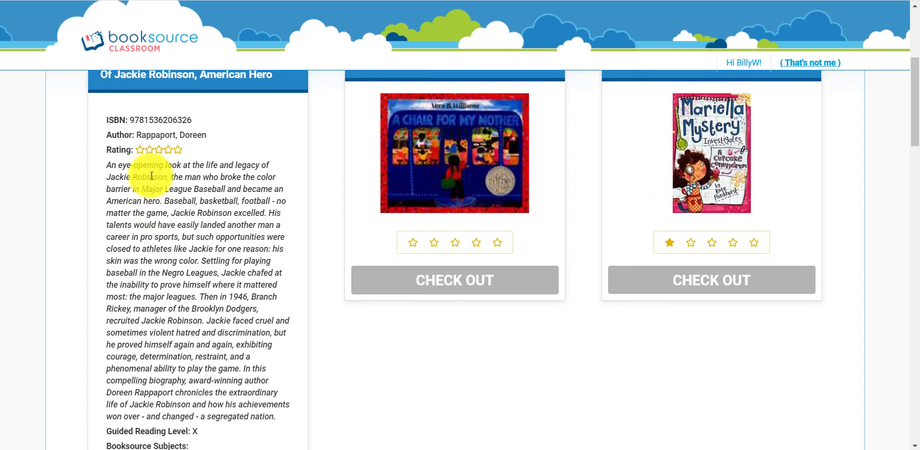
pyautogui.scroll(-2, 152, 168)
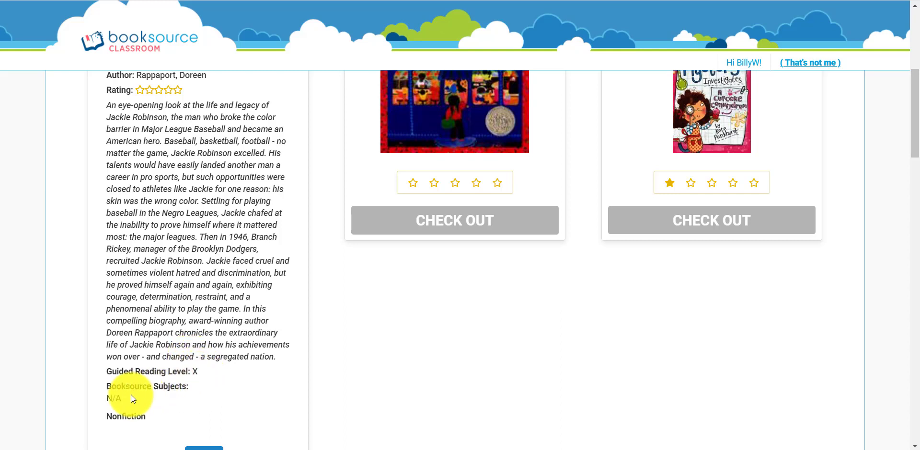
# View the details of "A Chair For My Mother" and close the details of "42 Is Not Just A Number".
pyautogui.click(416, 131)
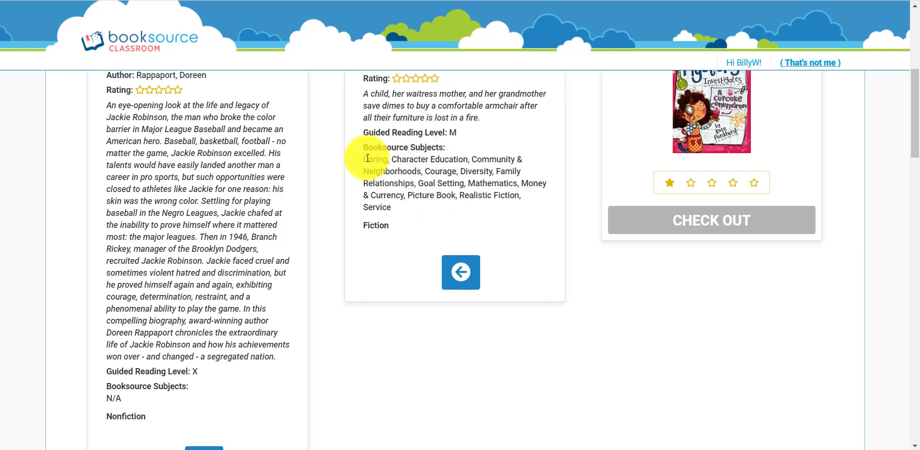
pyautogui.scroll(1, 405, 111)
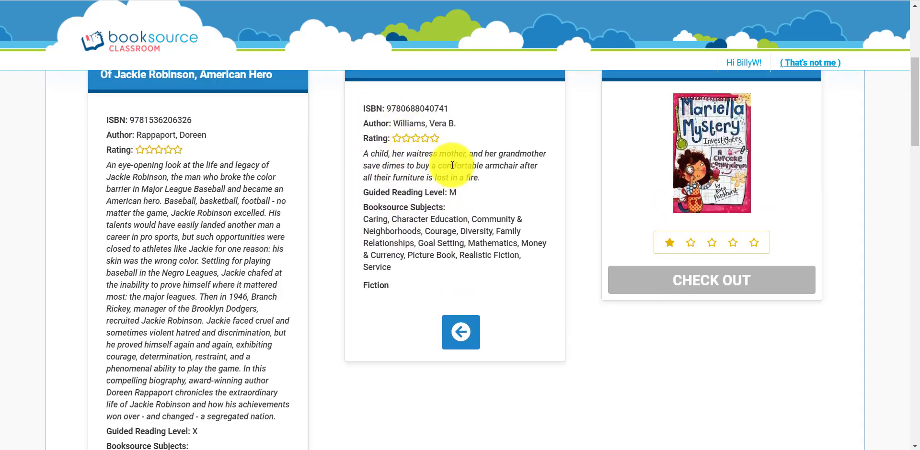
pyautogui.click(249, 87)
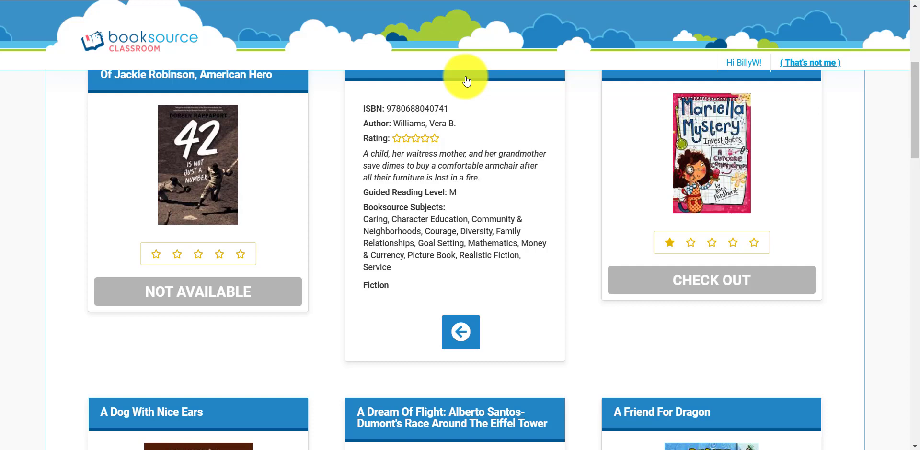
pyautogui.scroll(3, 472, 102)
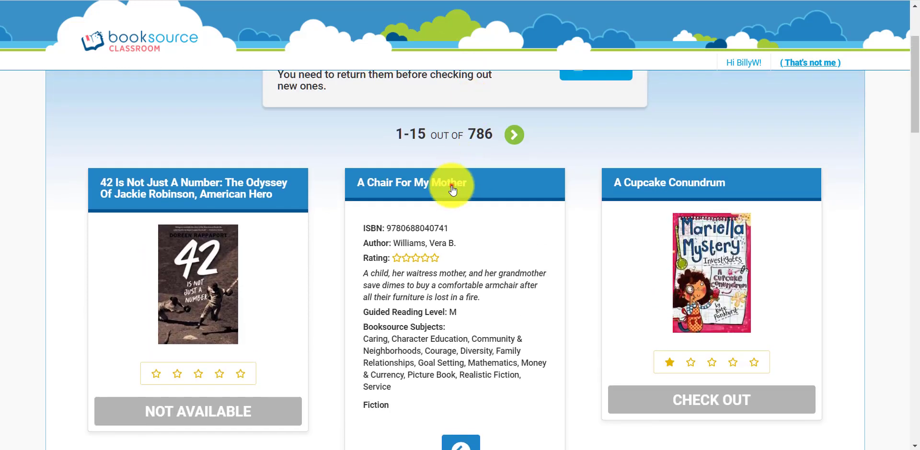
# Leave the student view and log back in to the teacher dashboard with the teacher password.
pyautogui.click(123, 46)
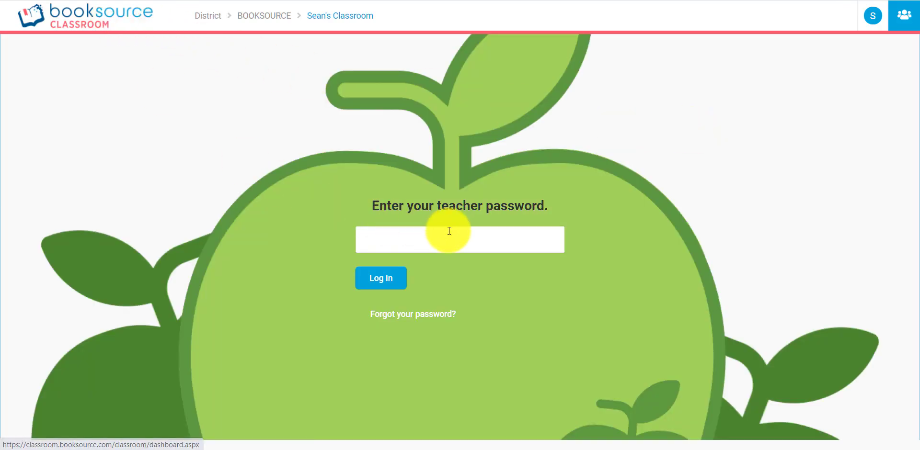
pyautogui.click(453, 232)
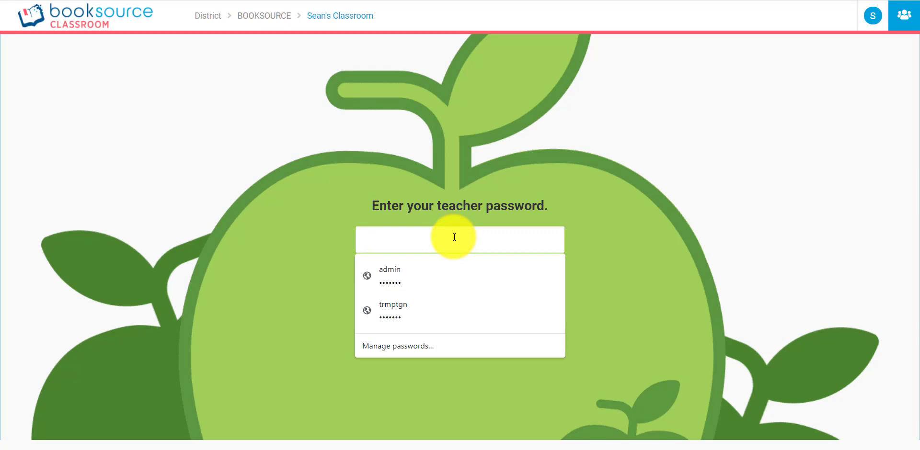
pyautogui.write('•••••••••')
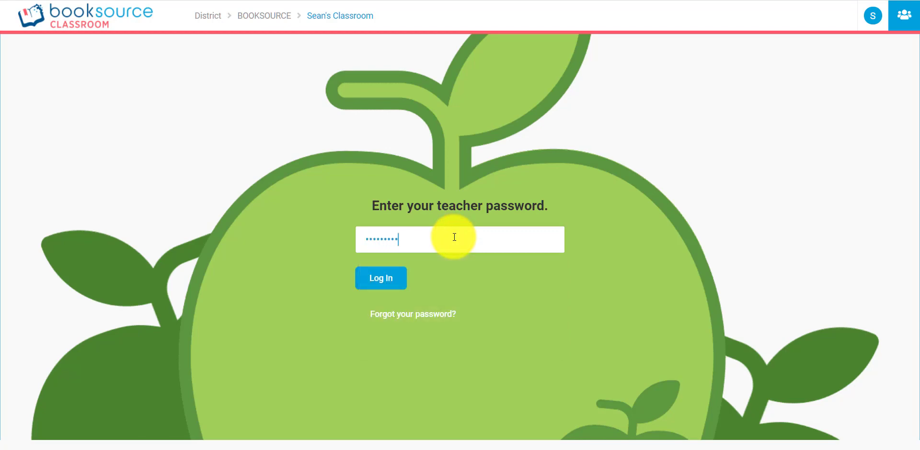
pyautogui.press('Return')
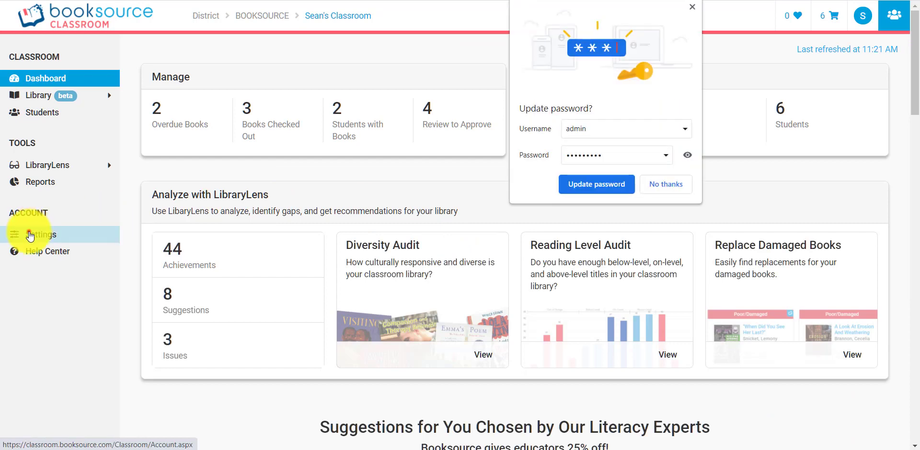
# Decline the browser's password update and open the Show/Hide Data settings.
pyautogui.click(29, 232)
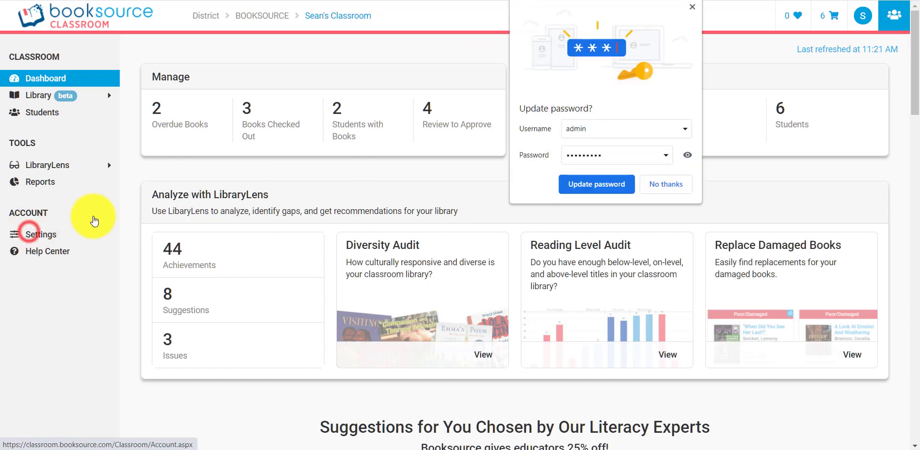
pyautogui.click(672, 184)
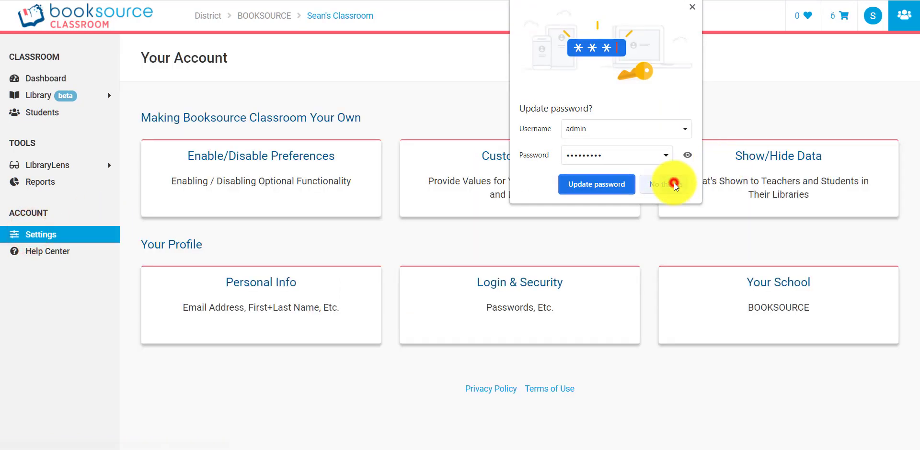
pyautogui.click(781, 190)
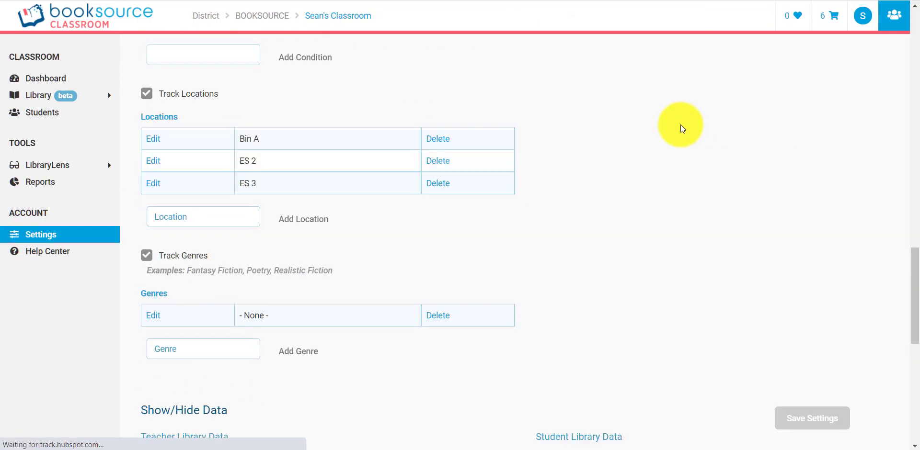
# Under Student Library Data, hide Guided, Lexile or AR Levels and Fiction / Nonfiction, show Location, and save the settings.
pyautogui.scroll(-3, 680, 124)
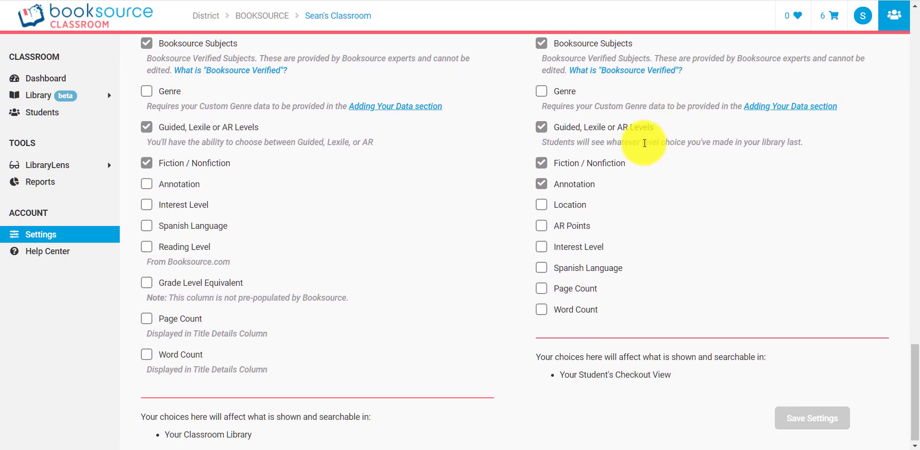
pyautogui.scroll(1, 645, 158)
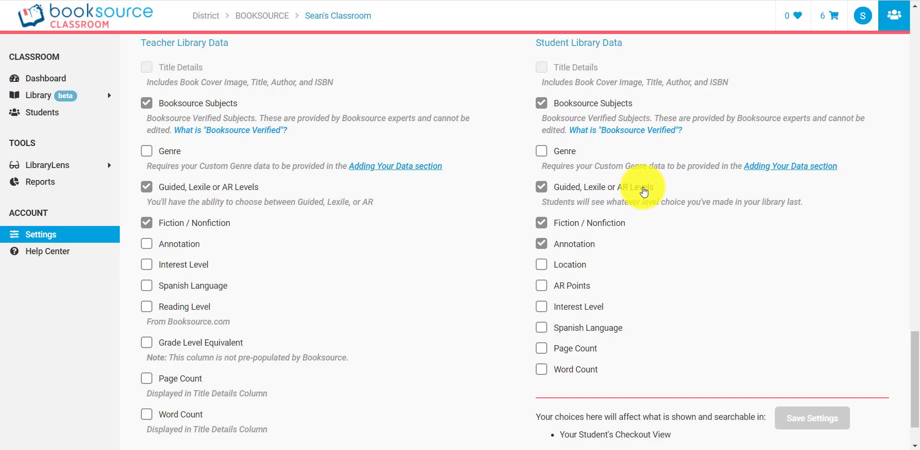
pyautogui.click(644, 190)
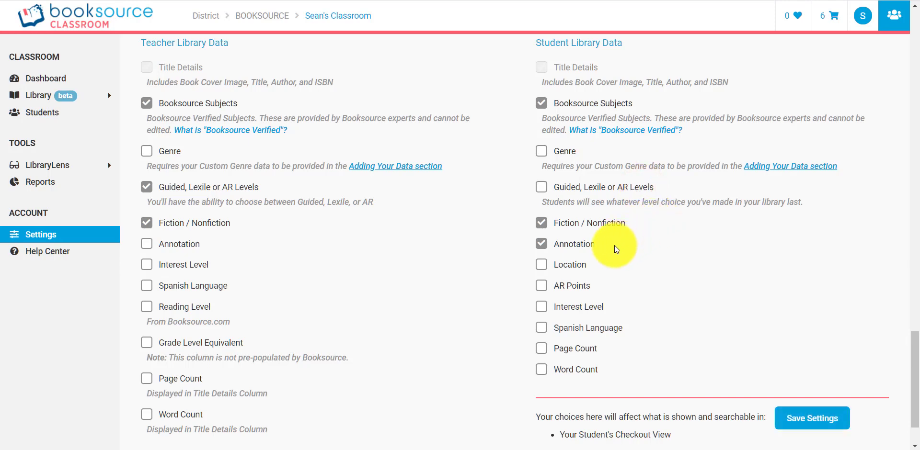
pyautogui.click(573, 272)
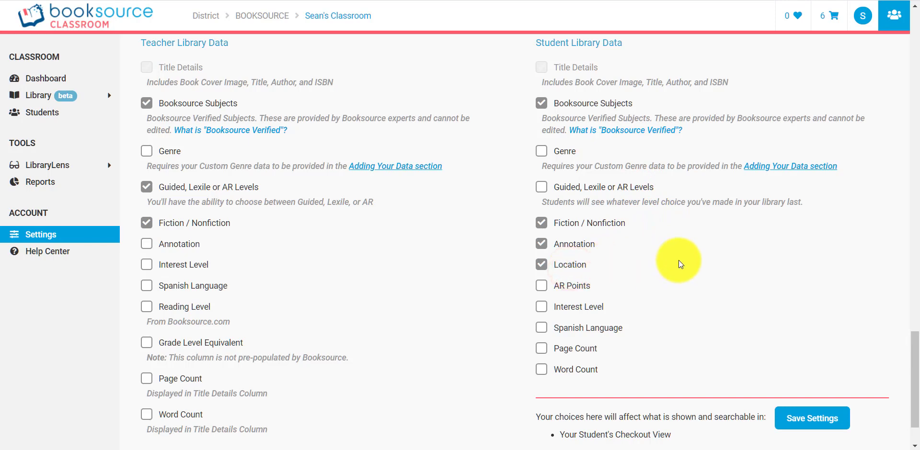
pyautogui.click(620, 225)
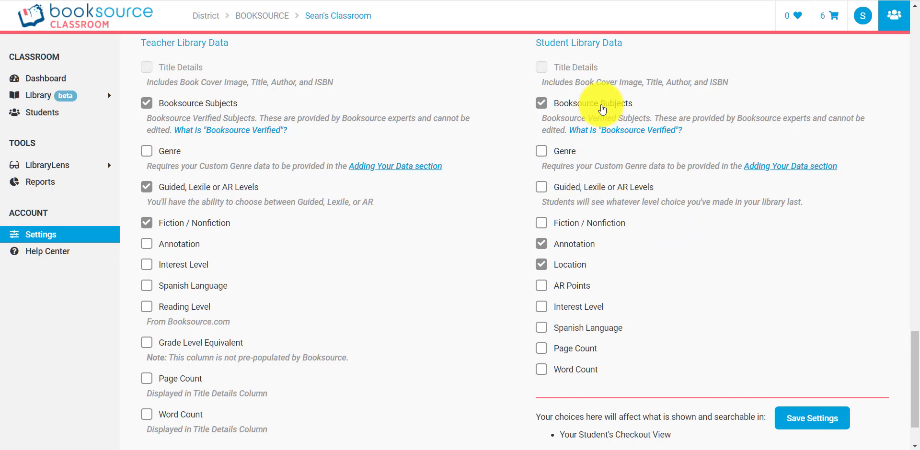
pyautogui.click(810, 424)
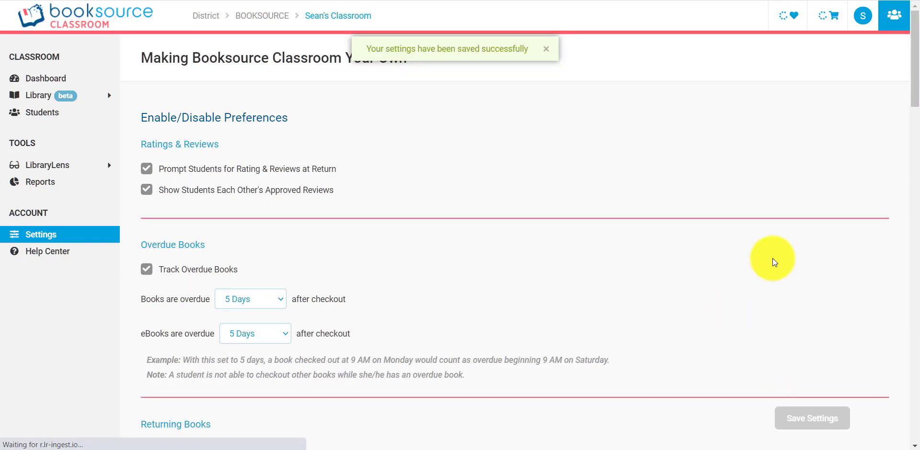
# Enter the student view as the first student in GroupA and open the Checkout & Read catalog.
pyautogui.click(895, 18)
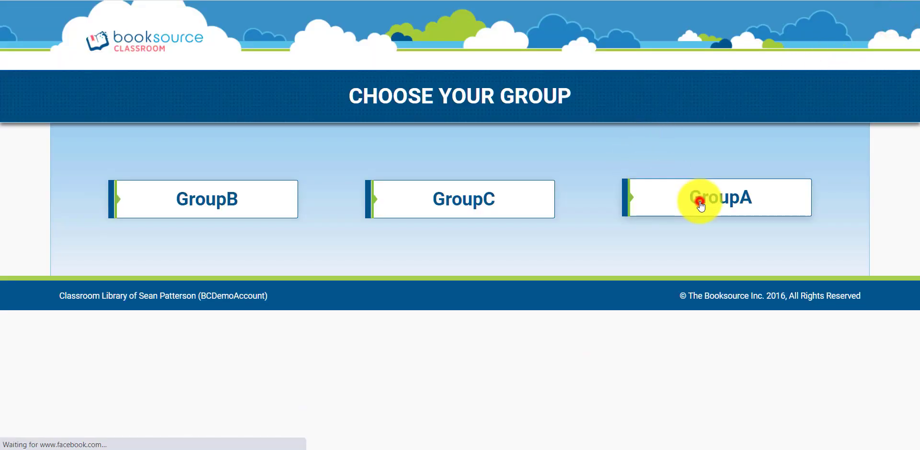
pyautogui.click(700, 202)
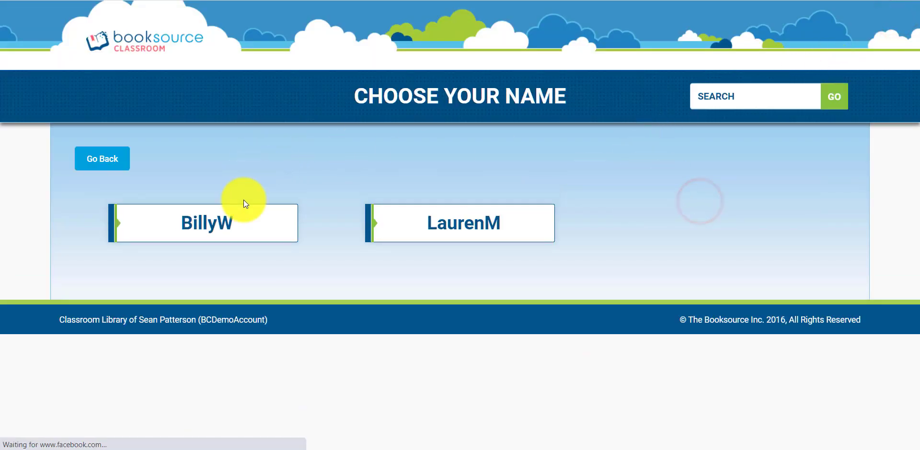
pyautogui.click(238, 220)
pyautogui.click(315, 245)
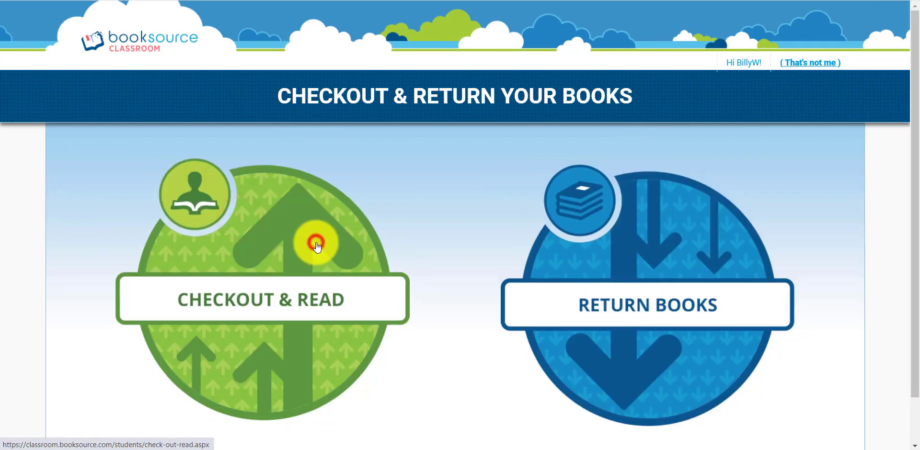
# Examine the details of "42 Is Not Just A Number" down to its Location entry.
pyautogui.scroll(-3, 479, 180)
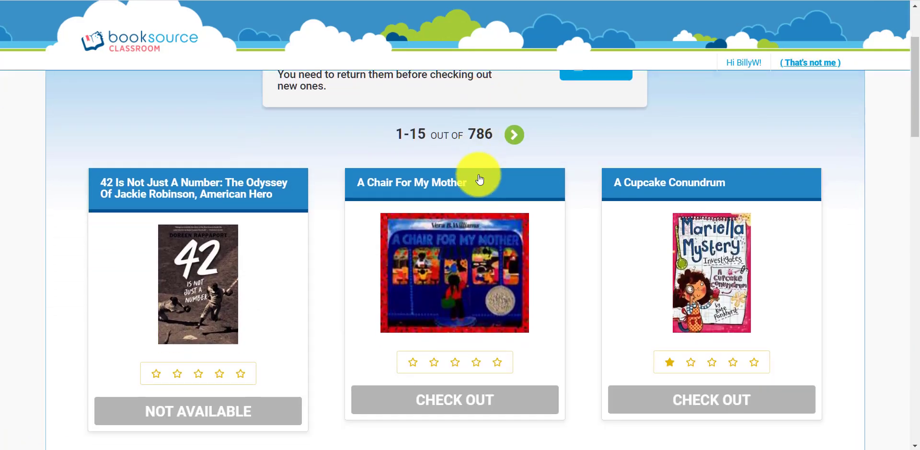
pyautogui.scroll(-2, 249, 167)
pyautogui.click(244, 164)
pyautogui.scroll(-2, 283, 156)
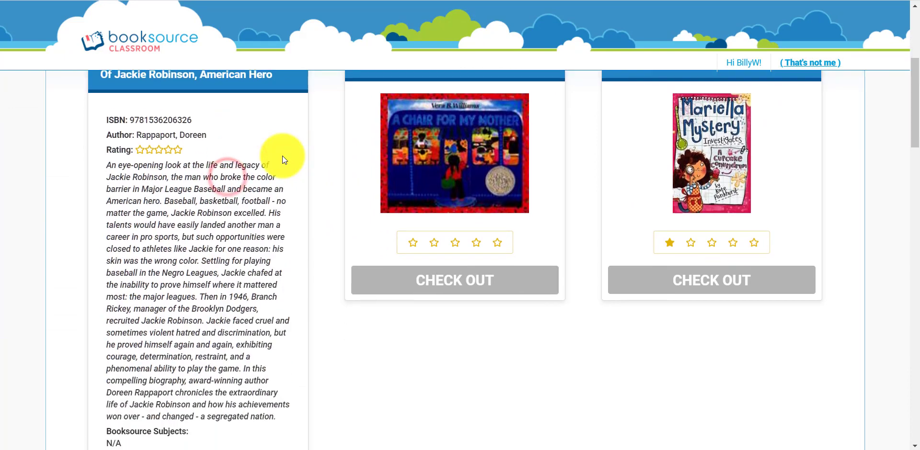
pyautogui.scroll(-1, 283, 156)
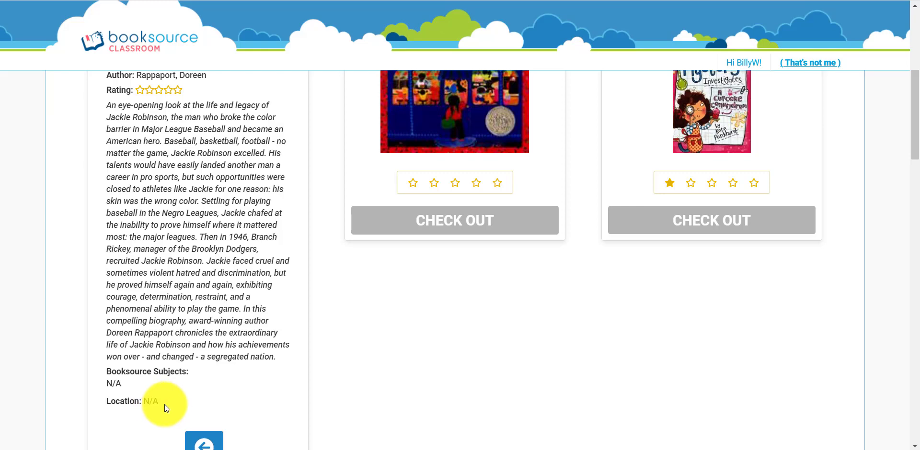
# Examine the details of "A Chair For My Mother" from ISBN to Location, and close those of "42 Is Not Just A Number".
pyautogui.click(399, 117)
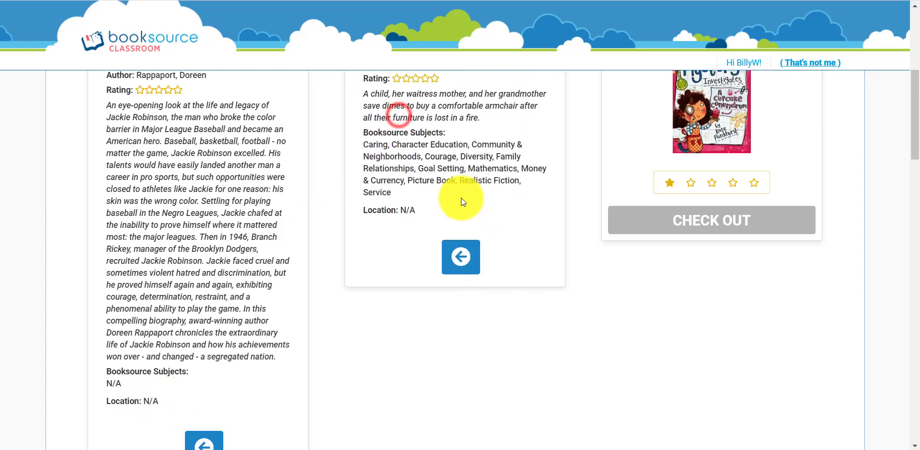
pyautogui.scroll(1, 452, 211)
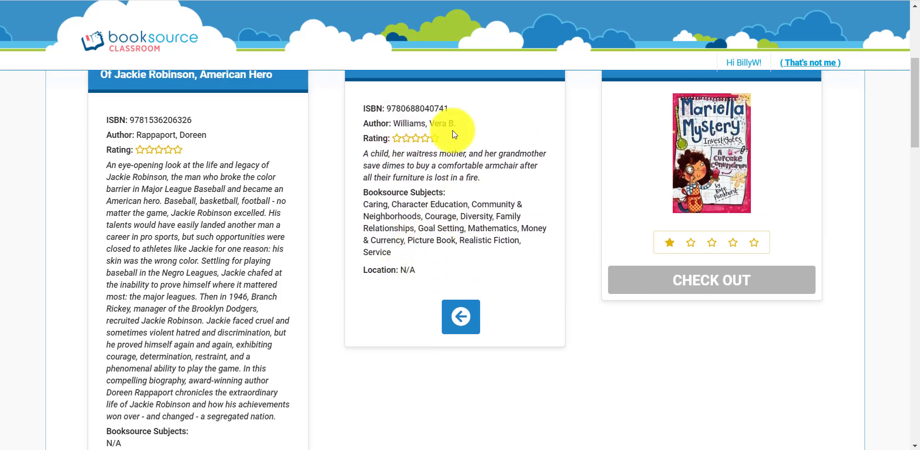
pyautogui.scroll(1, 435, 160)
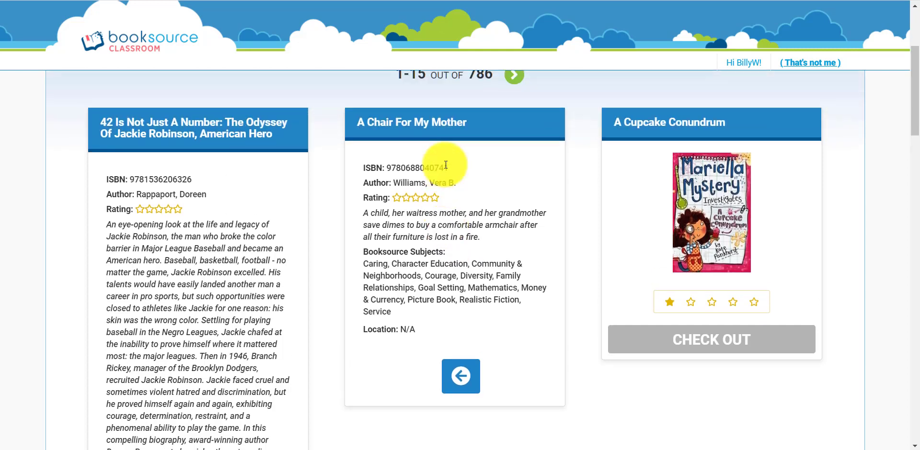
pyautogui.scroll(1, 287, 149)
pyautogui.click(249, 136)
pyautogui.click(286, 180)
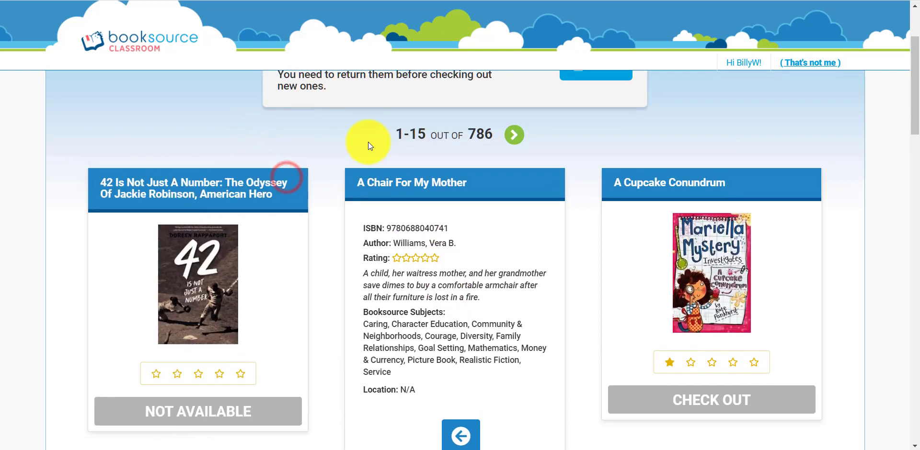